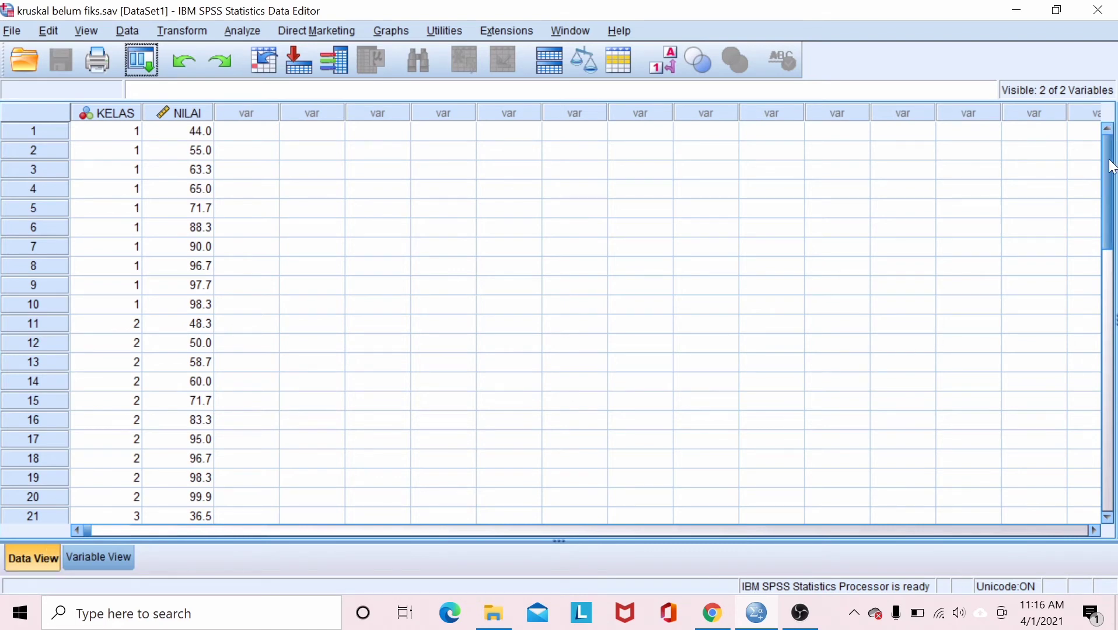
- Review the variable definitions, widening the Label column to fit the full labels and checking the value labels of KELAS
mouse_move(1112, 169)
mouse_down()
mouse_move(1115, 223)
mouse_move(1109, 148)
mouse_up()
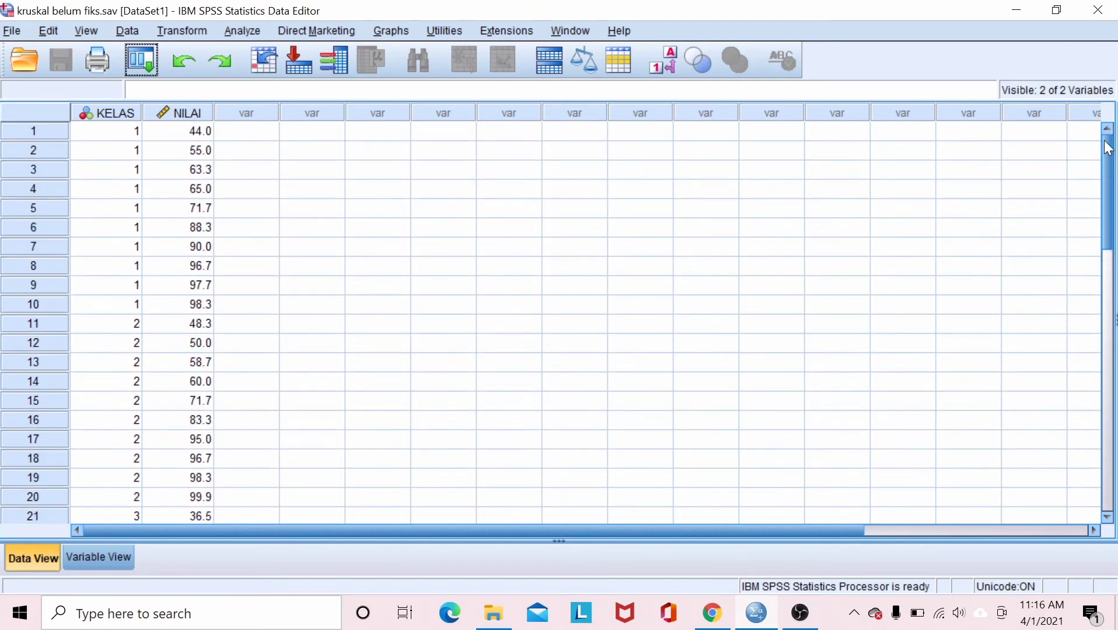
click(104, 558)
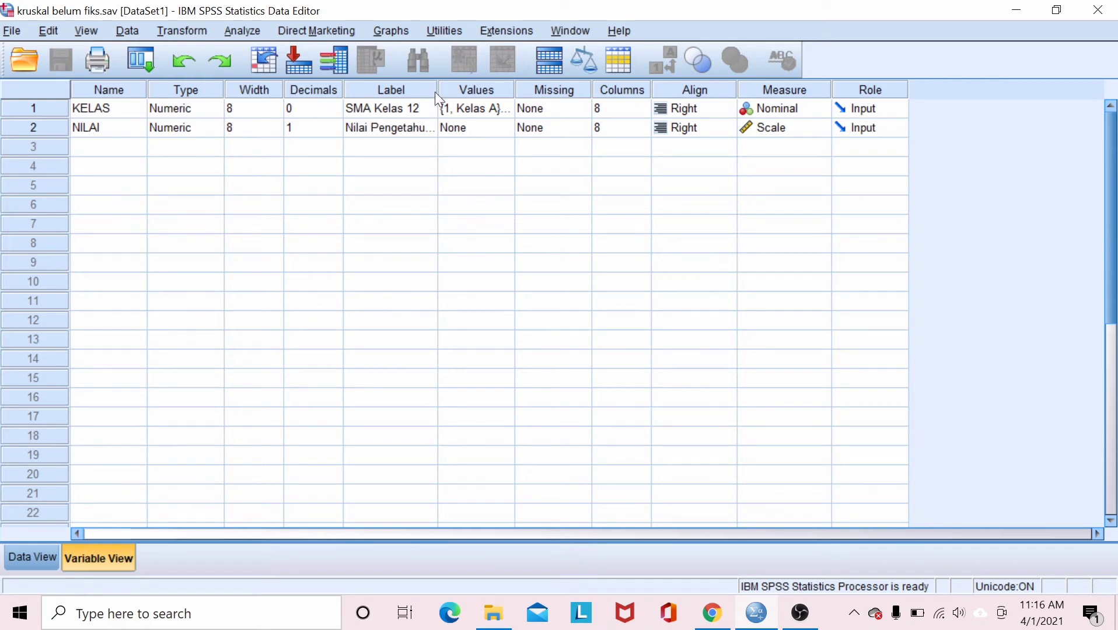
drag(438, 92, 490, 93)
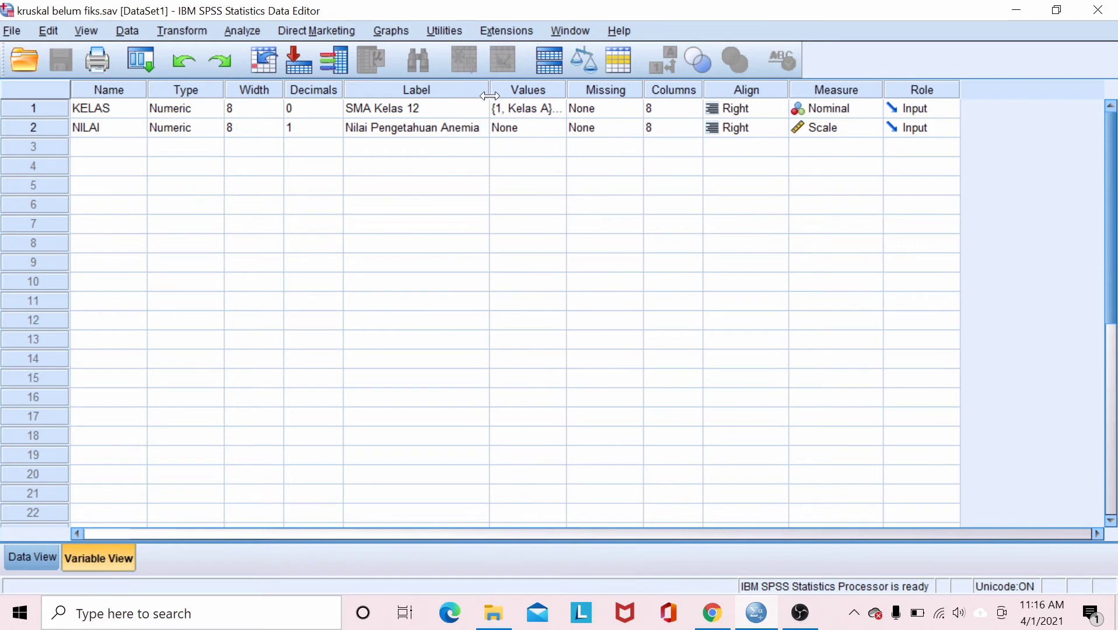
click(553, 111)
click(556, 111)
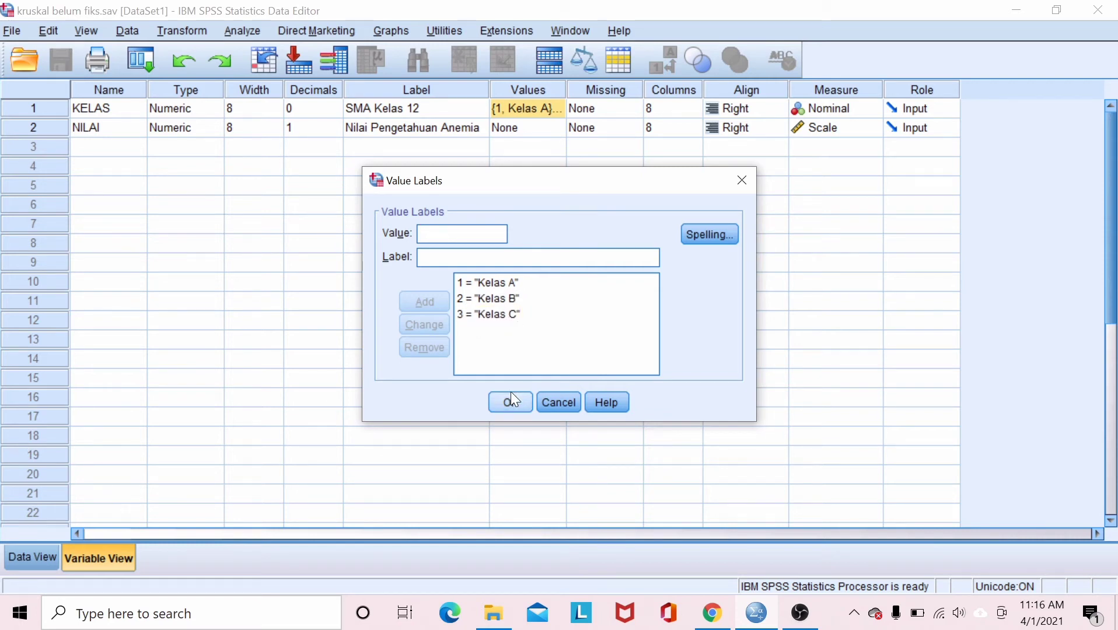
click(742, 181)
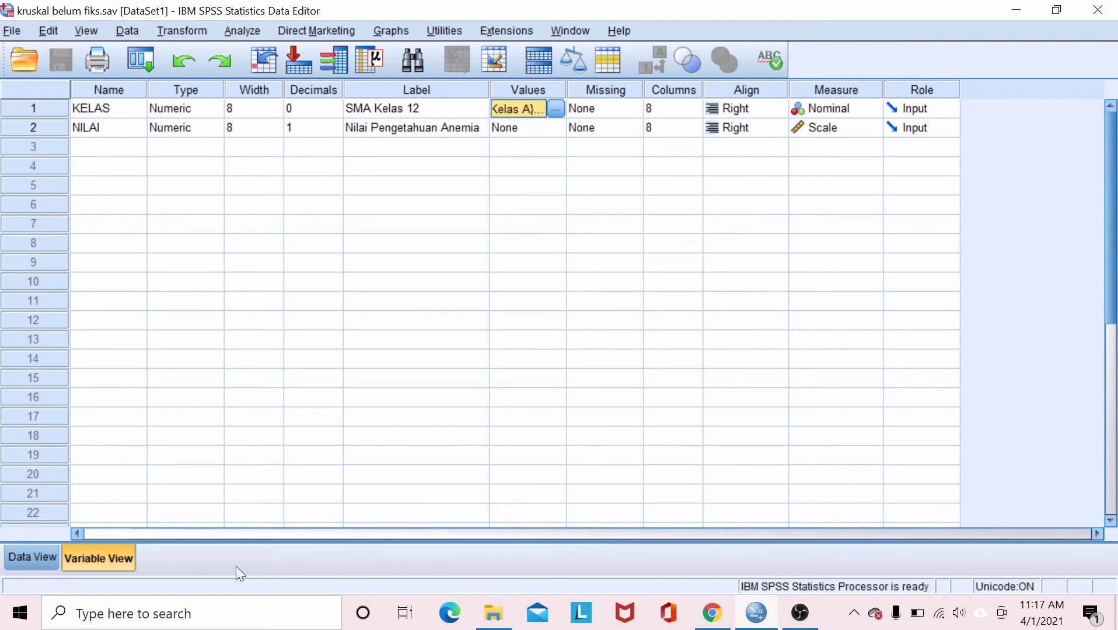
- Set up an Explore analysis of the data with Nilai Pengetahuan Anemia as the dependent variable and SMA Kelas 12 as the factor
click(33, 558)
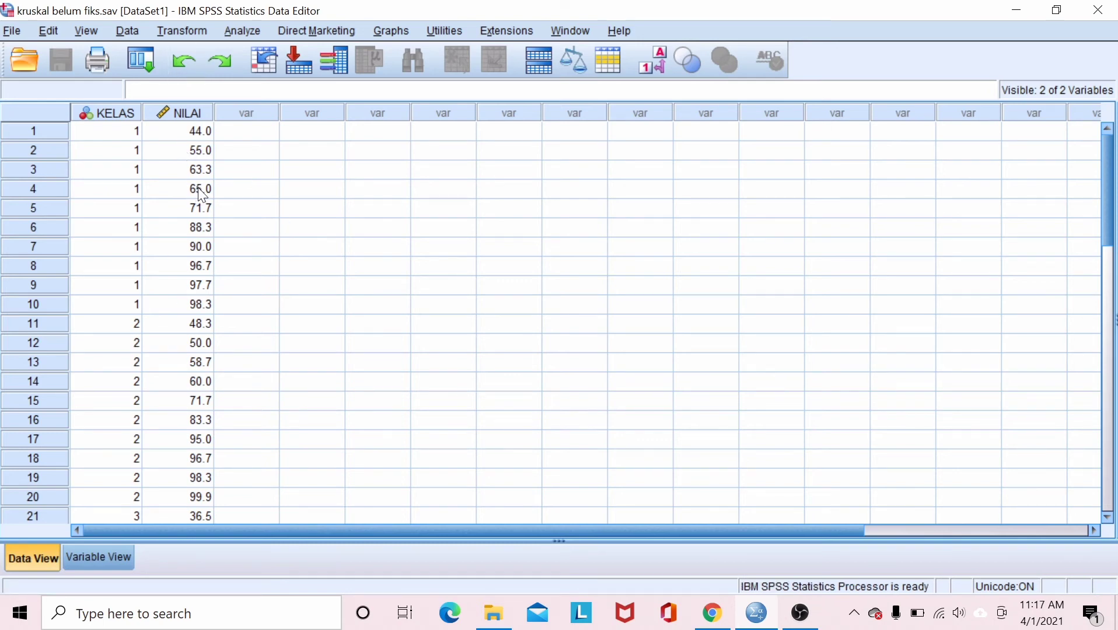
click(250, 27)
mouse_move(292, 82)
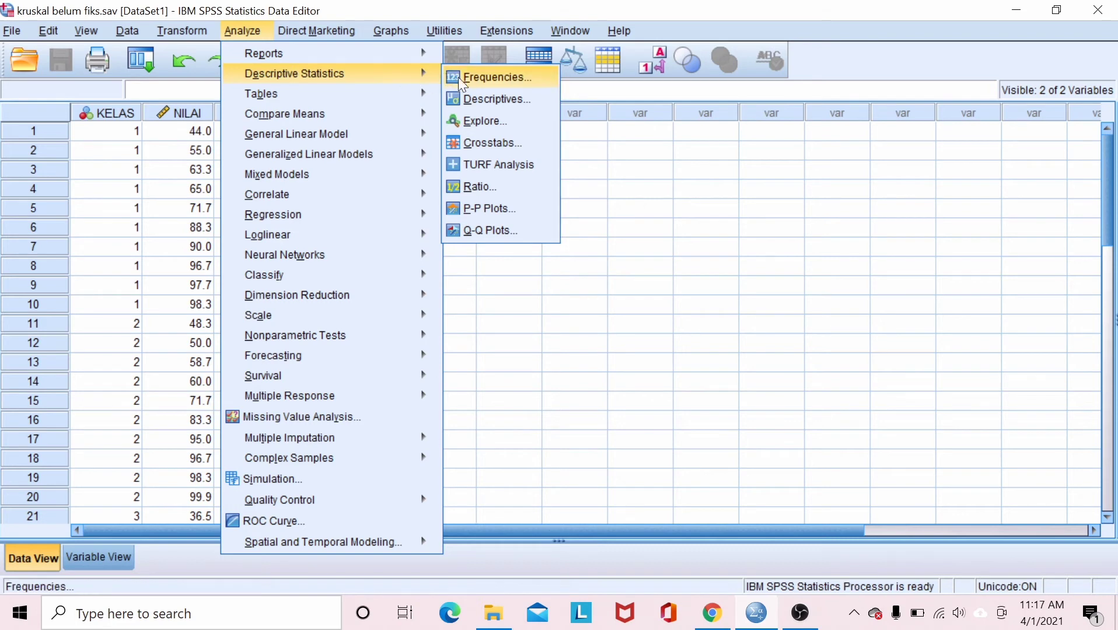
click(499, 126)
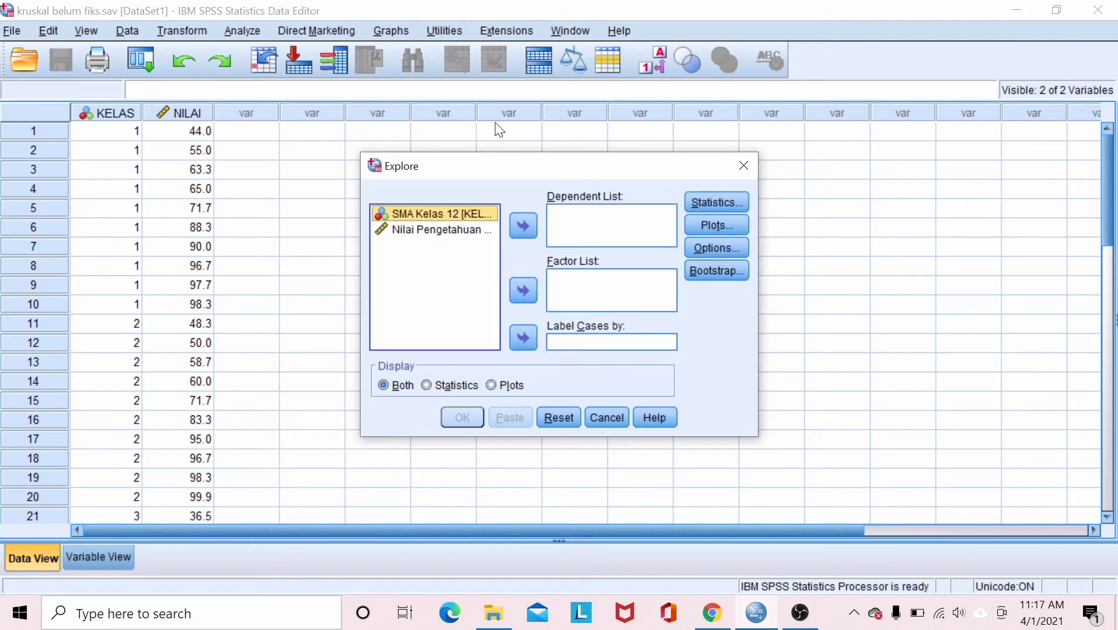
click(465, 231)
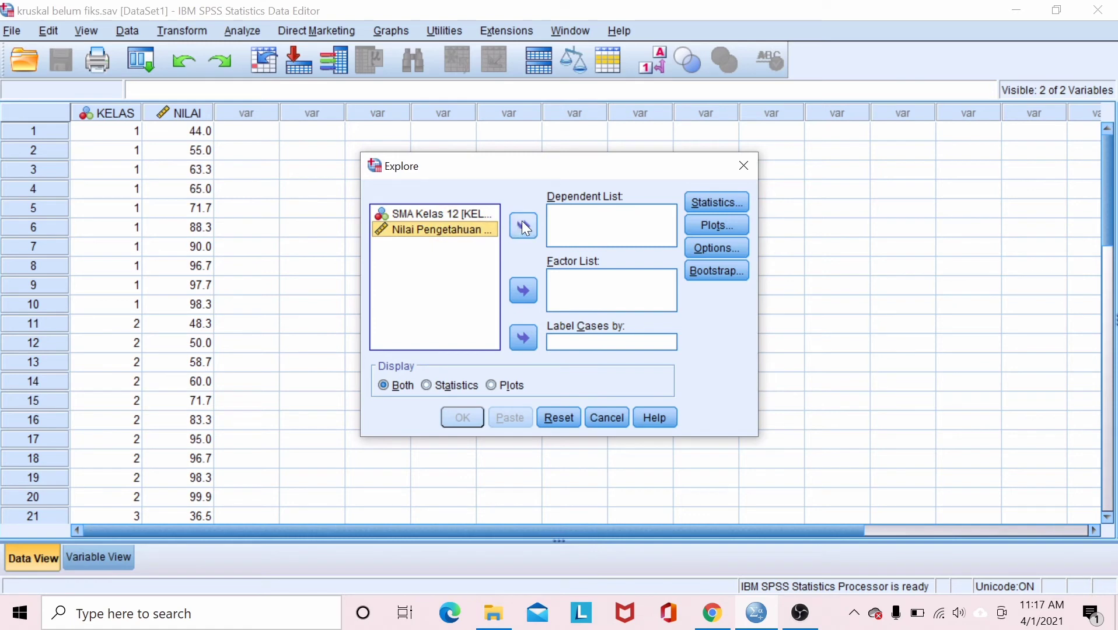
click(523, 225)
click(474, 217)
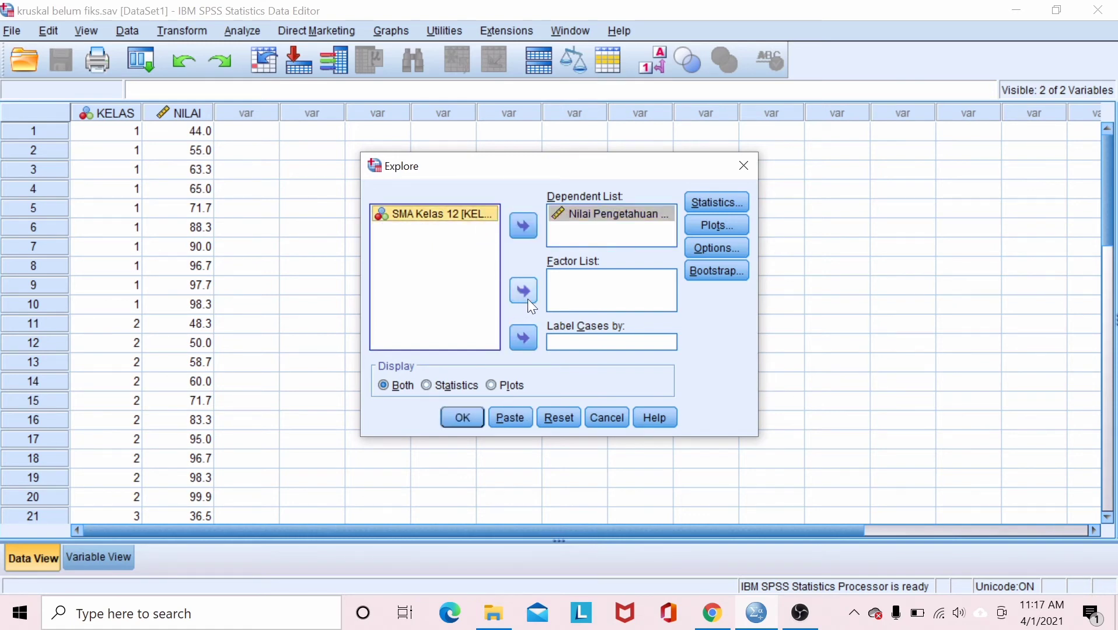
click(527, 297)
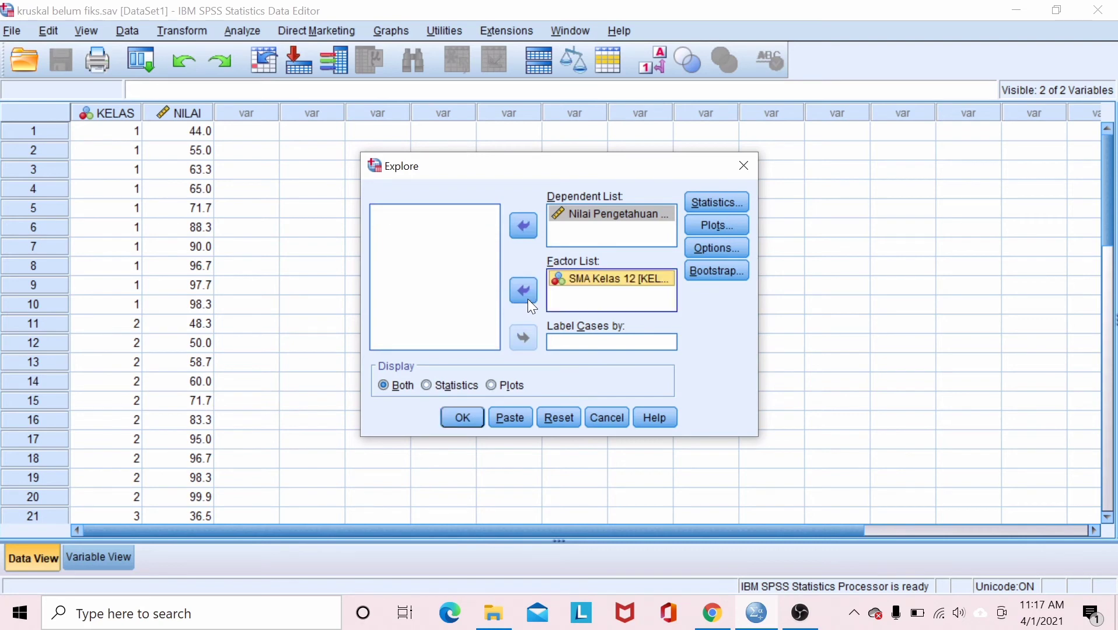
- Include normality plots with tests in the Explore analysis and run it
click(730, 223)
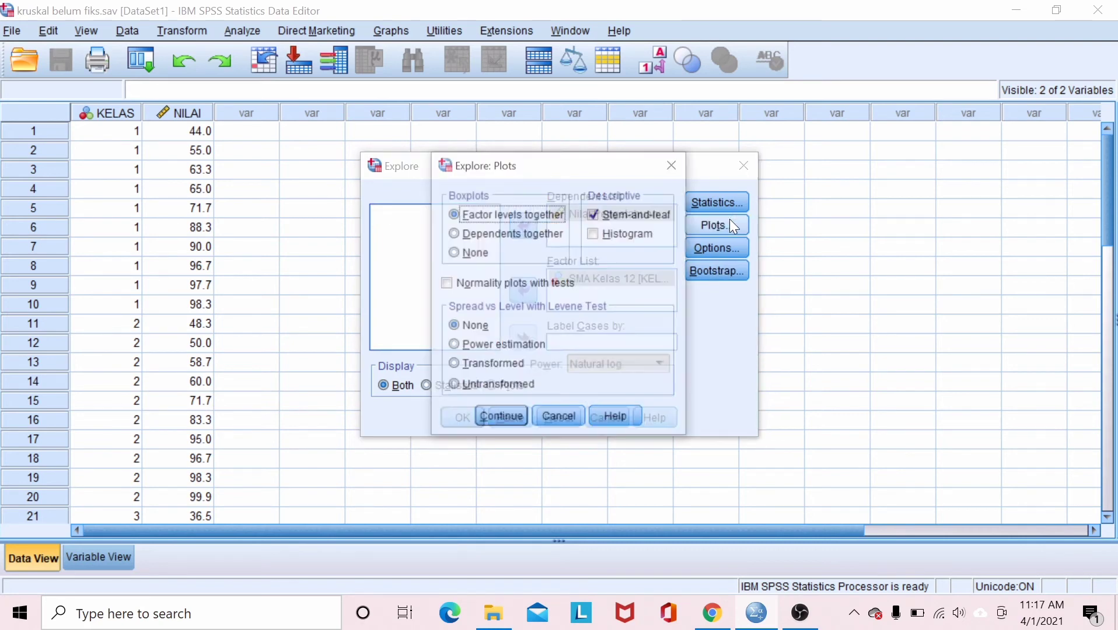
click(447, 285)
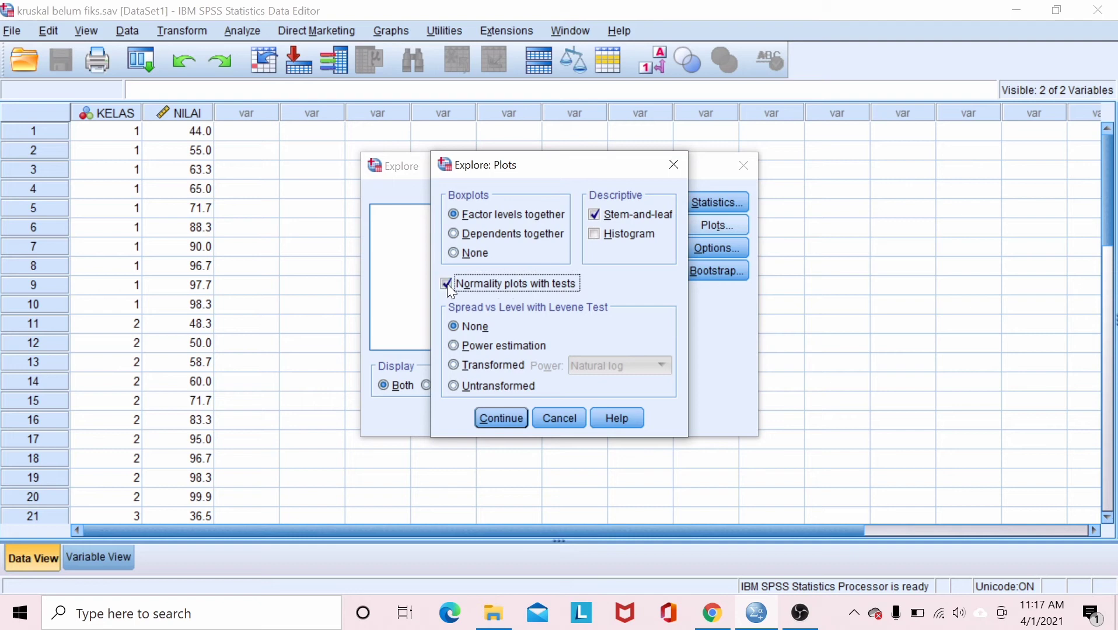
click(485, 412)
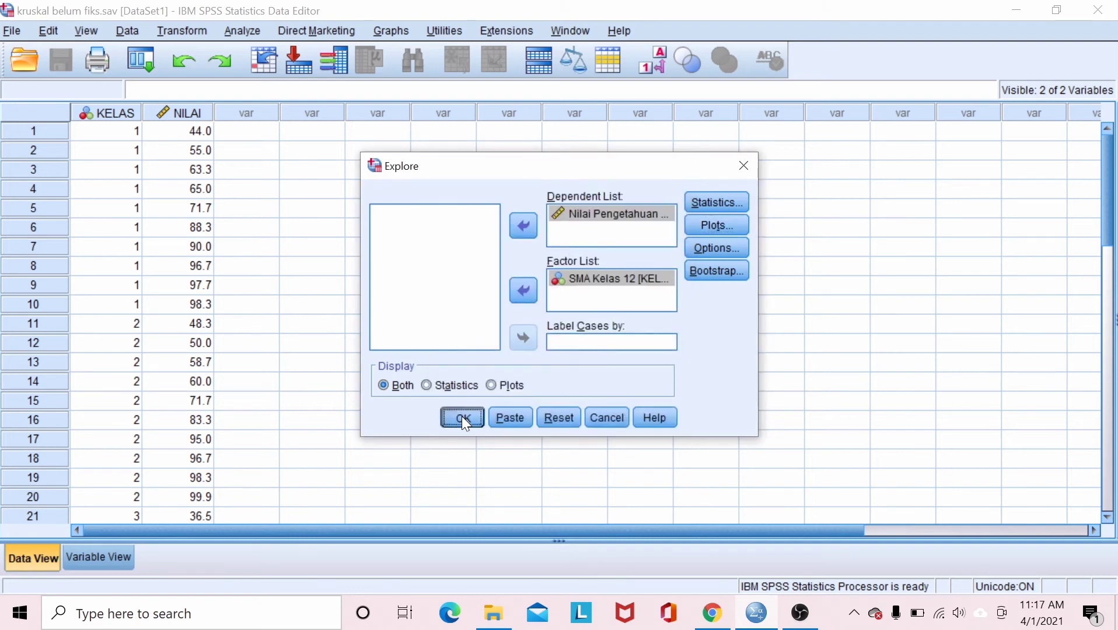
click(462, 418)
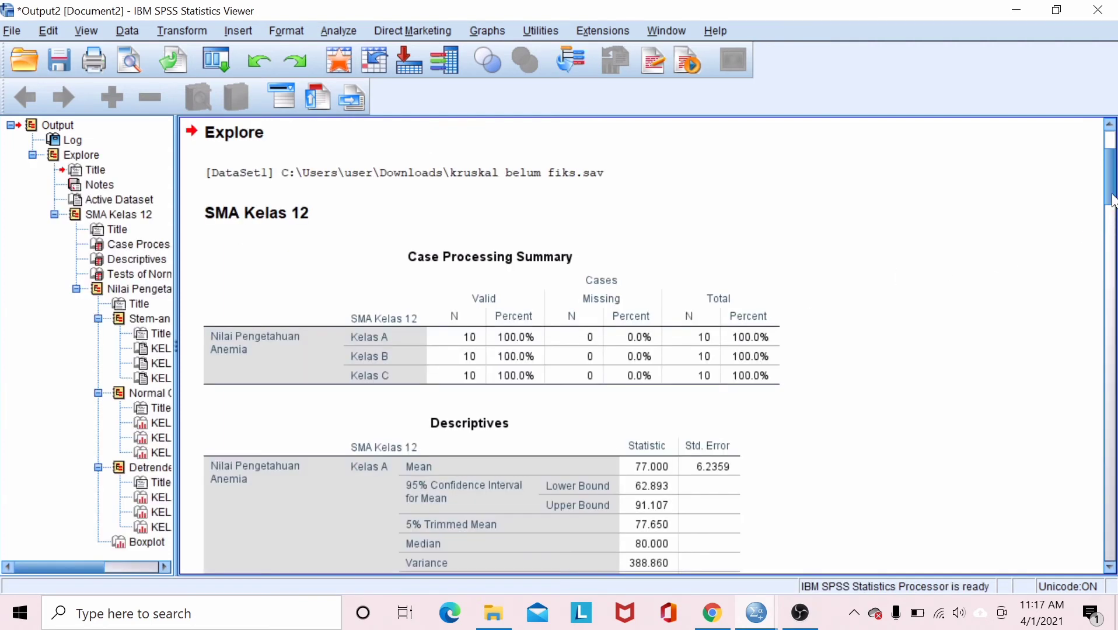
- Examine the Tests of Normality table in the Explore output, comparing the significance values for each class
scroll(1111, 239, down, 10)
drag(1113, 262, 1116, 315)
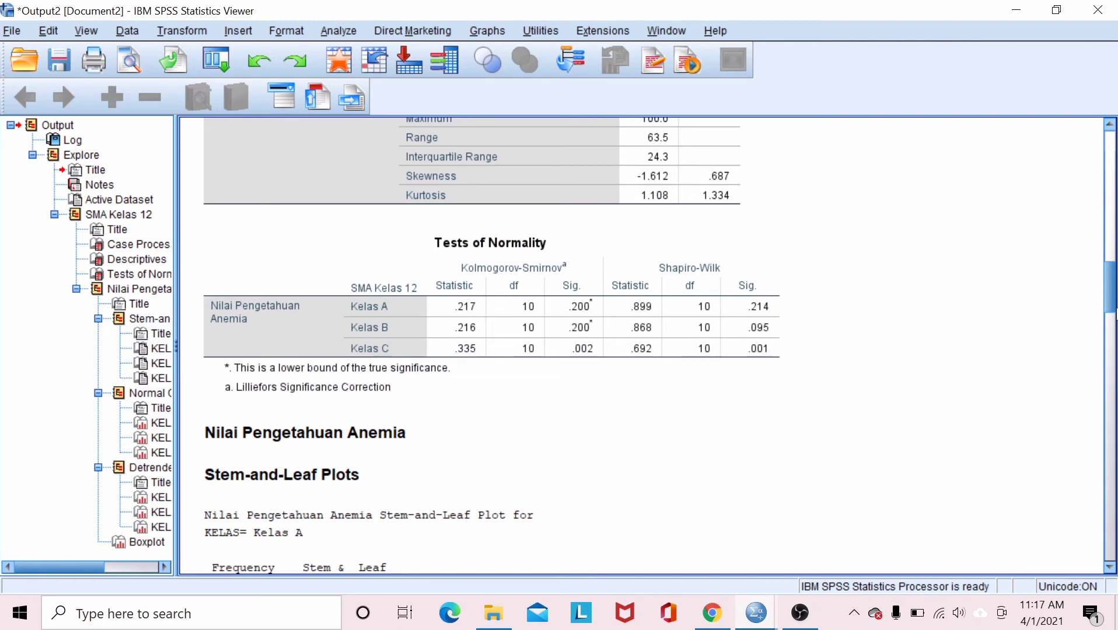
click(560, 313)
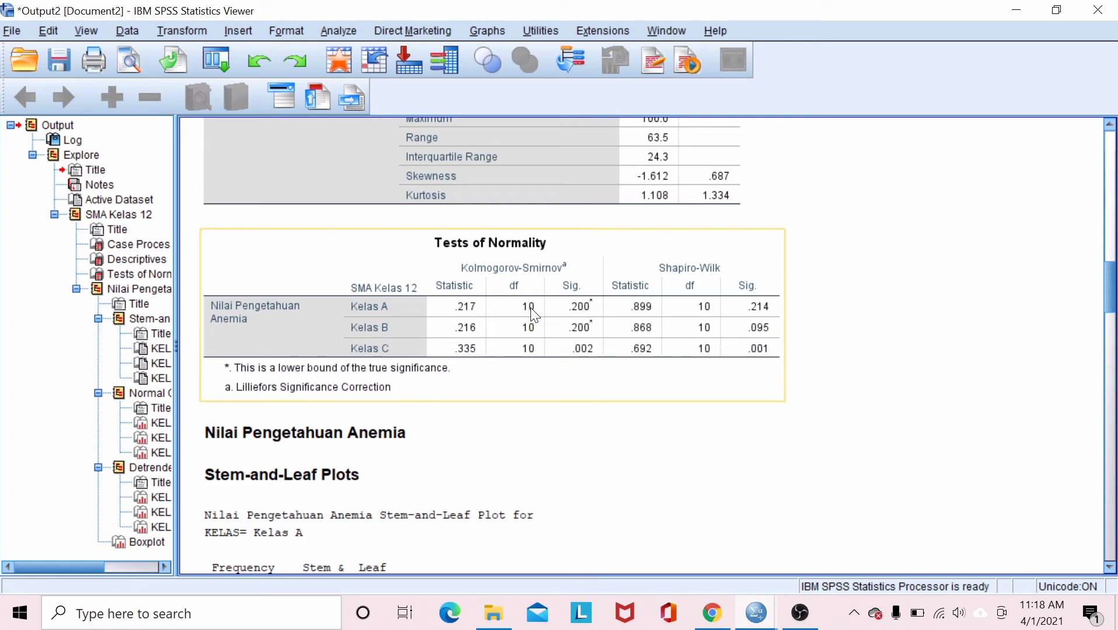
click(822, 316)
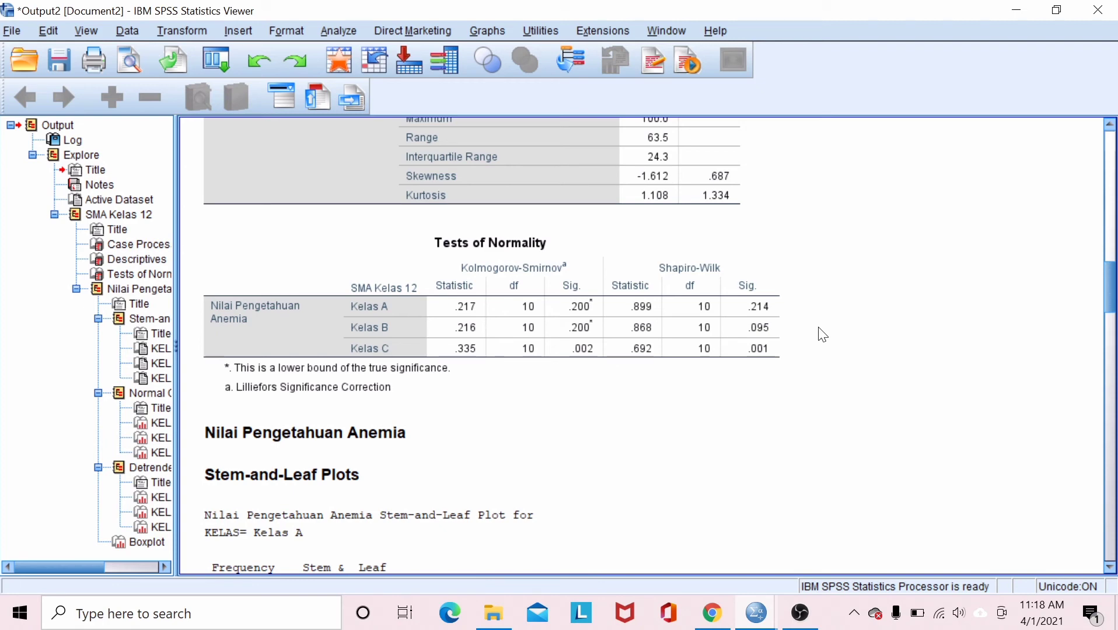
click(782, 315)
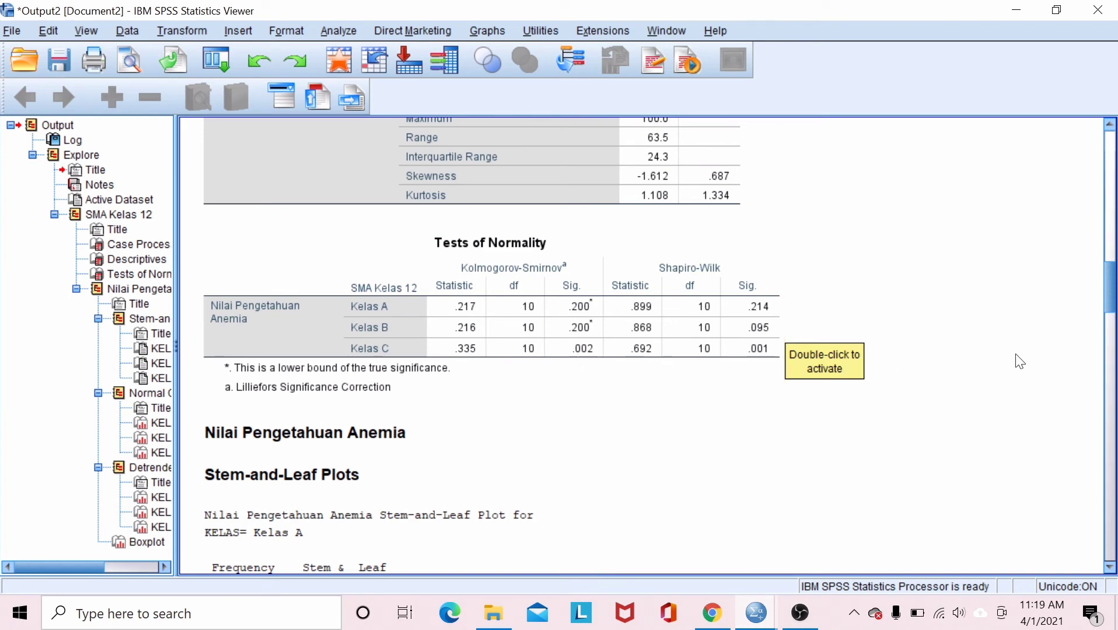
scroll(1111, 315, down, 6)
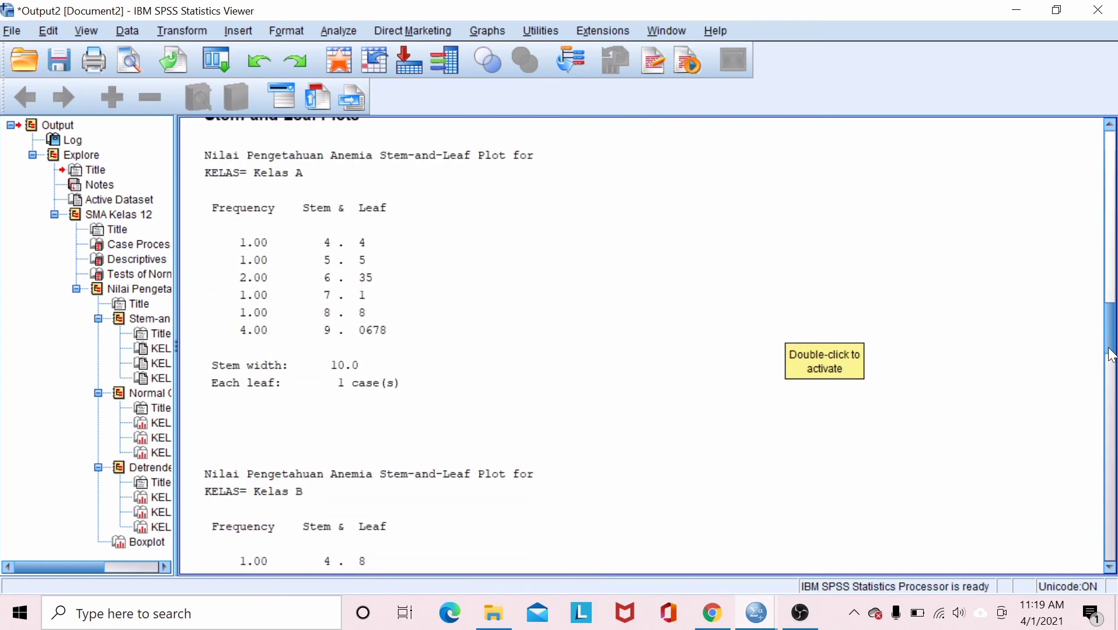
- Set up a legacy nonparametric K Independent Samples test with Nilai Pengetahuan Anemia as the test variable and KELAS as the grouping variable
click(1014, 9)
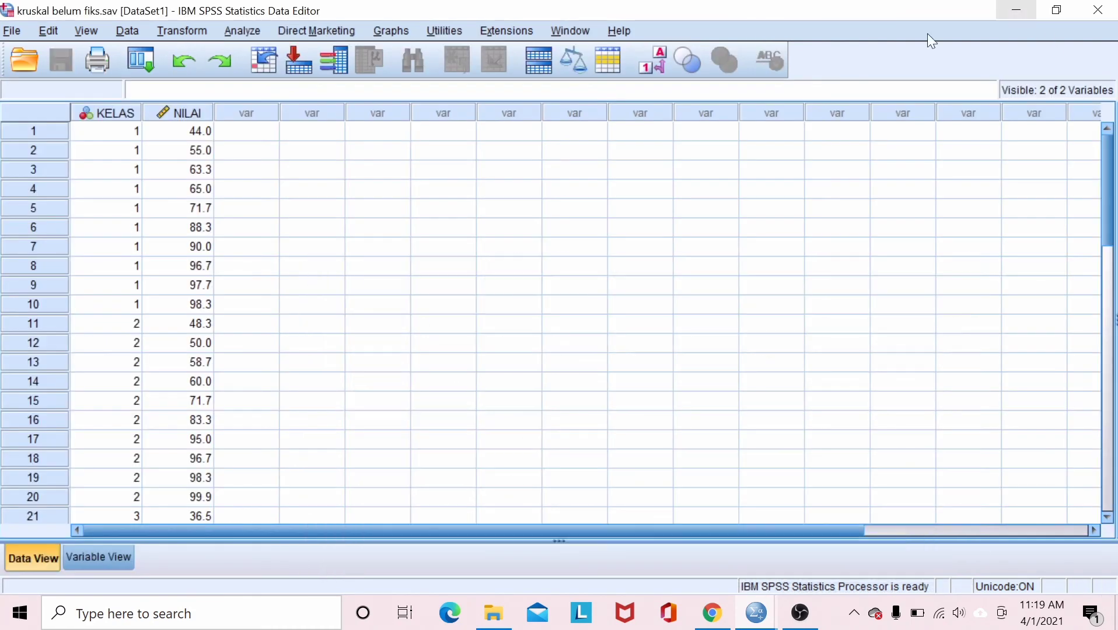
click(239, 36)
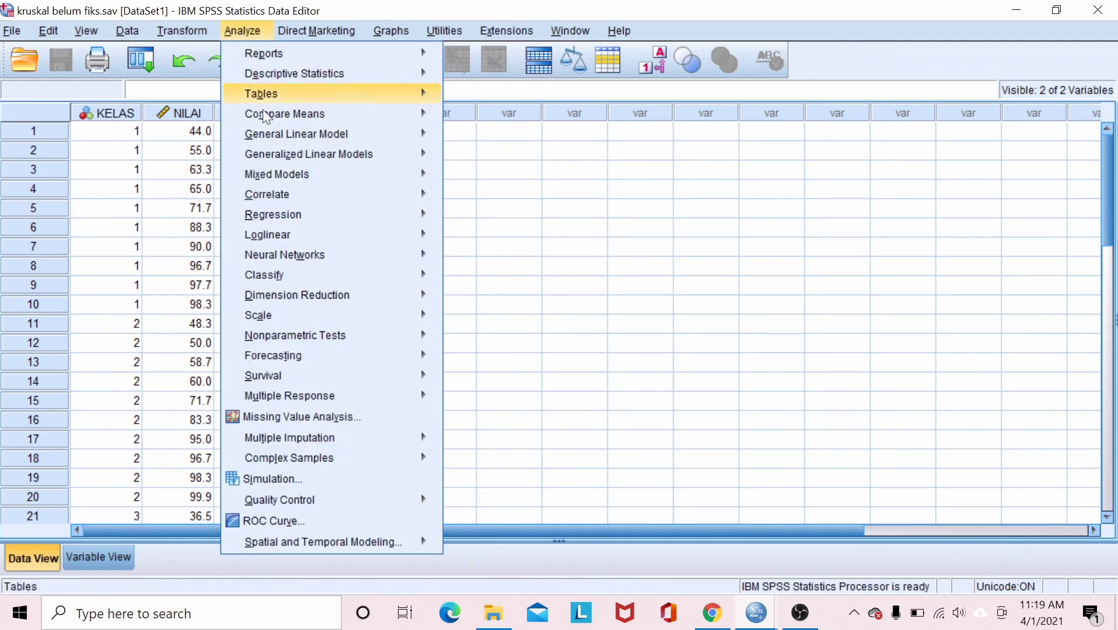
mouse_move(321, 239)
mouse_move(349, 343)
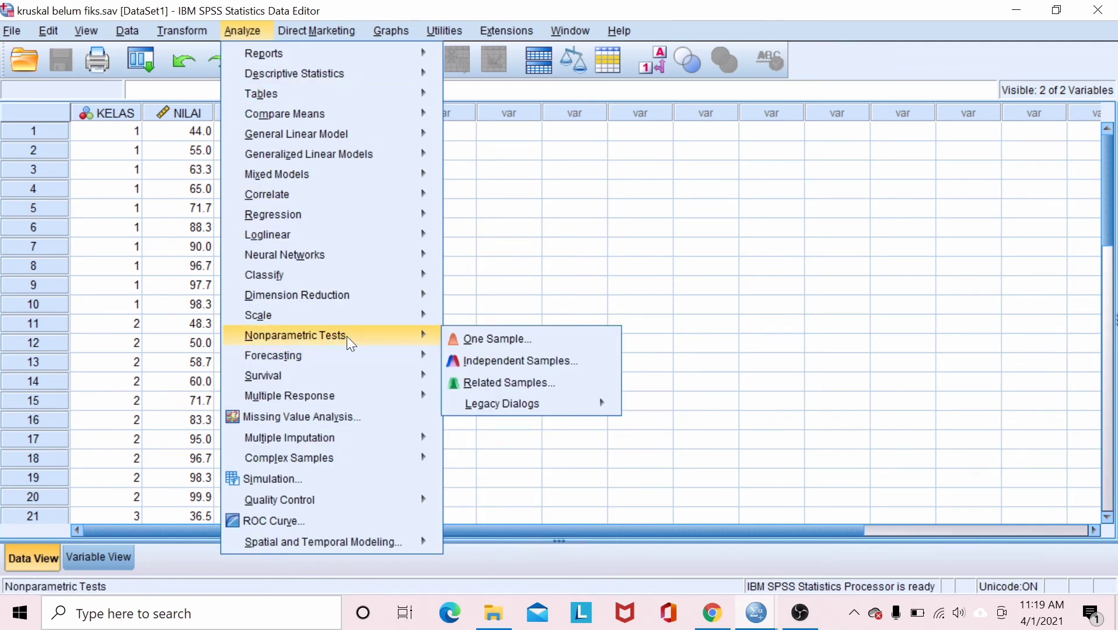
mouse_move(500, 414)
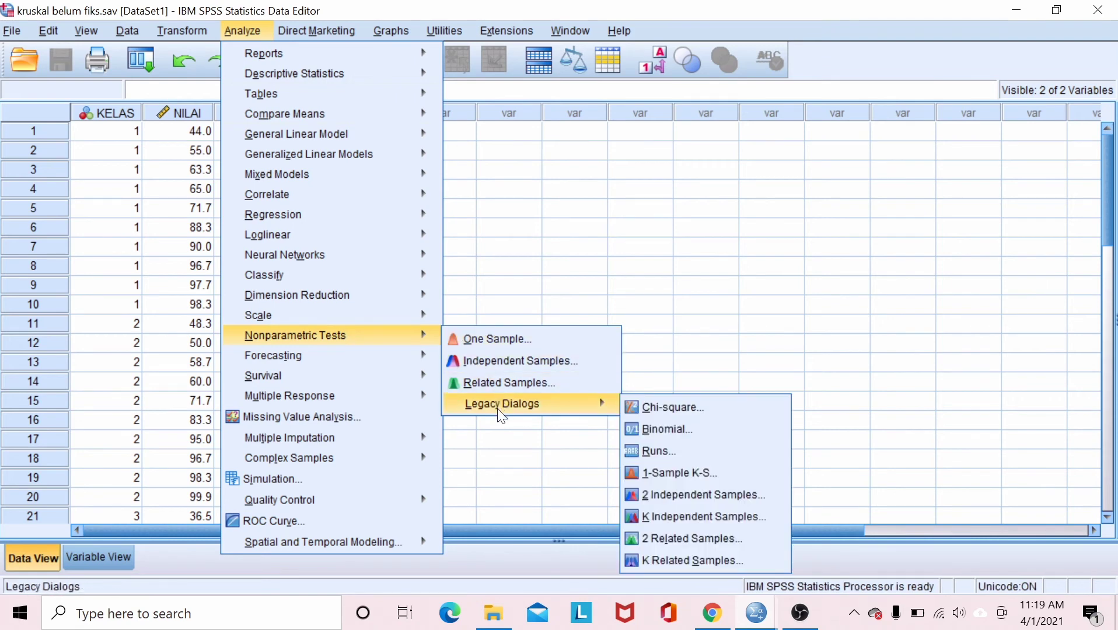
click(659, 524)
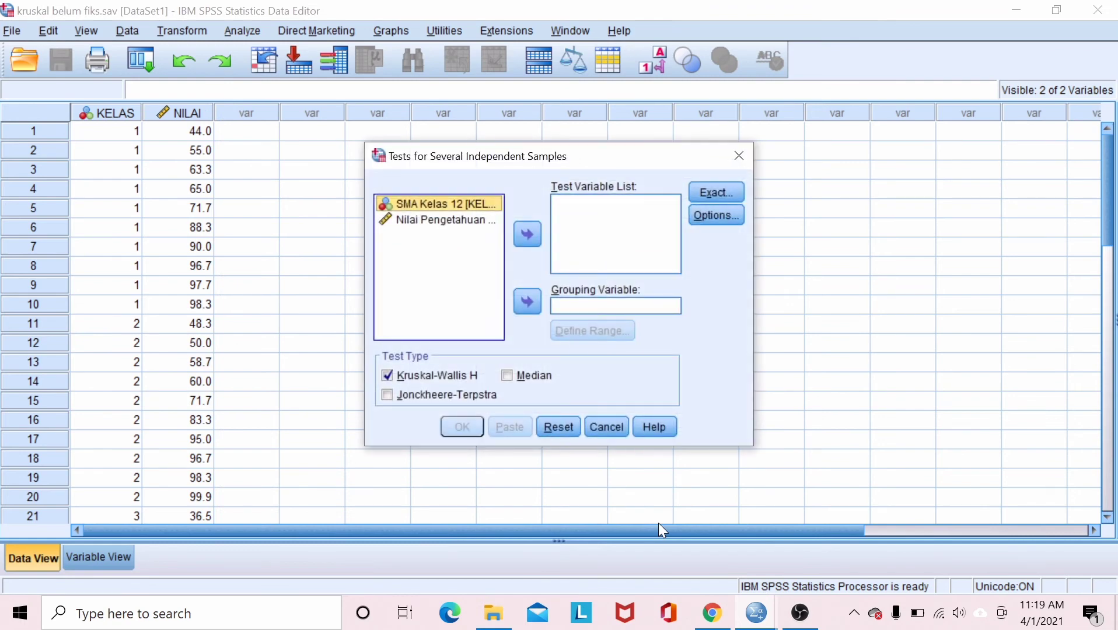
click(473, 220)
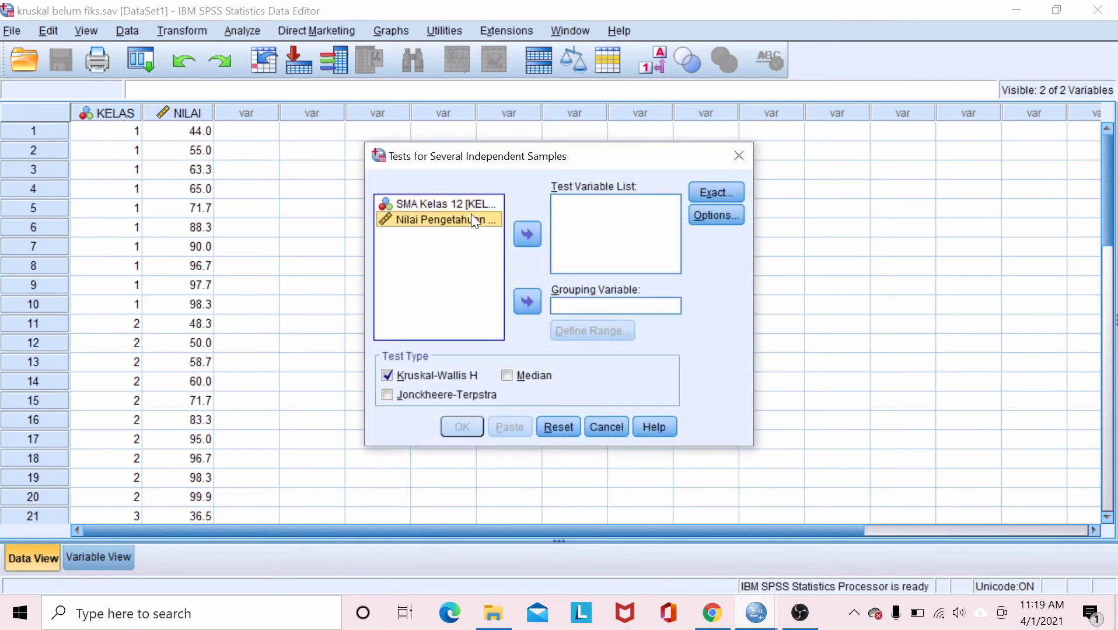
click(525, 232)
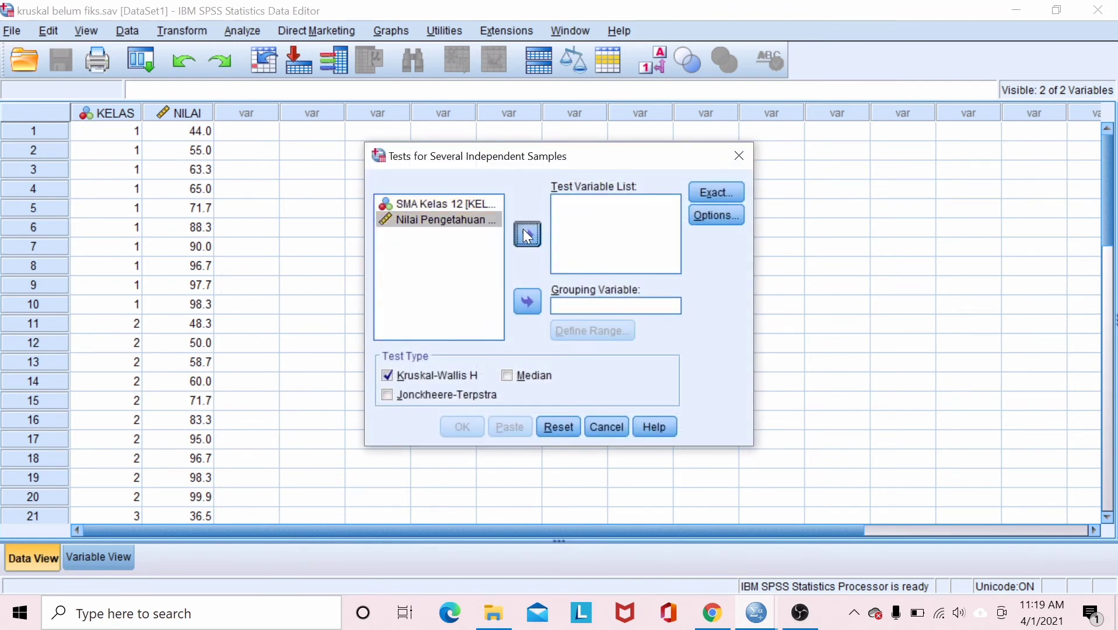
click(461, 202)
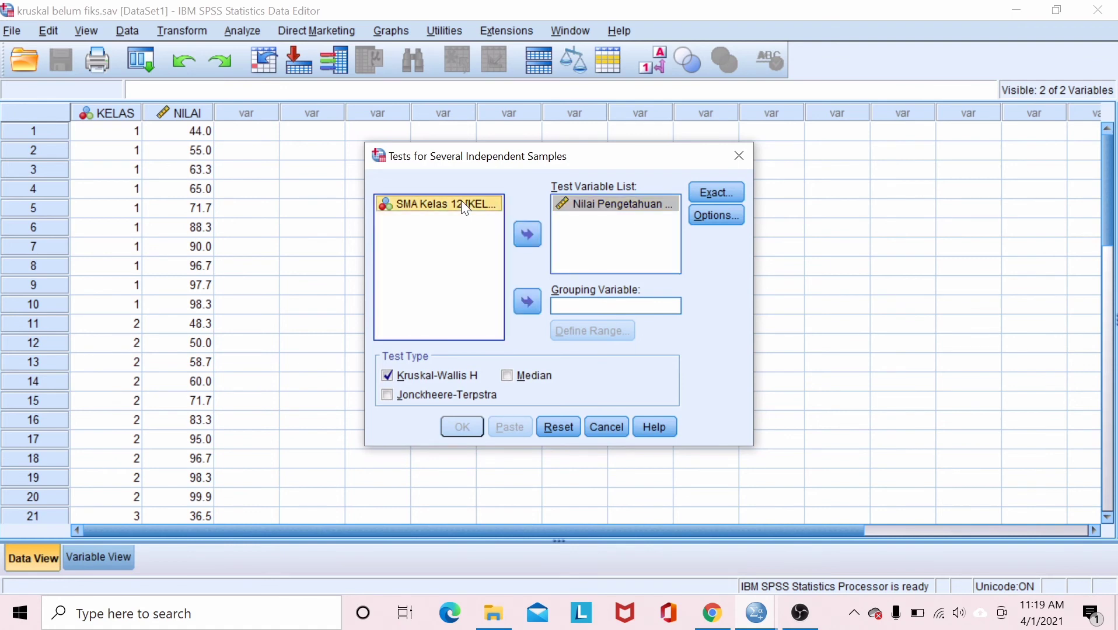
click(529, 301)
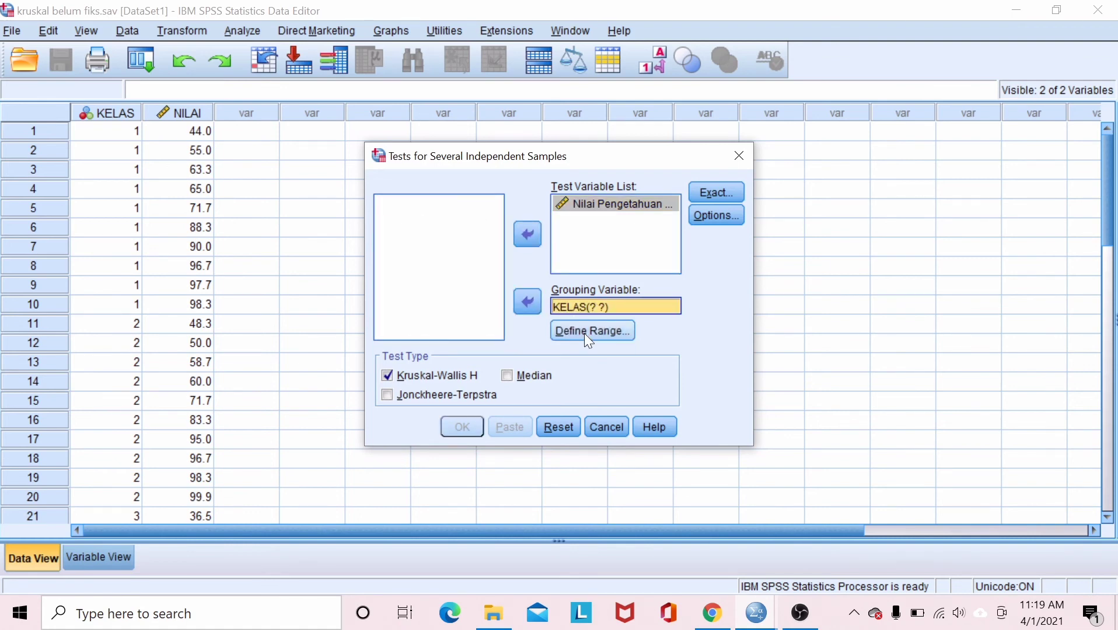
- Define the KELAS grouping range as minimum 1 and maximum 3, and run the Kruskal-Wallis H test
click(584, 331)
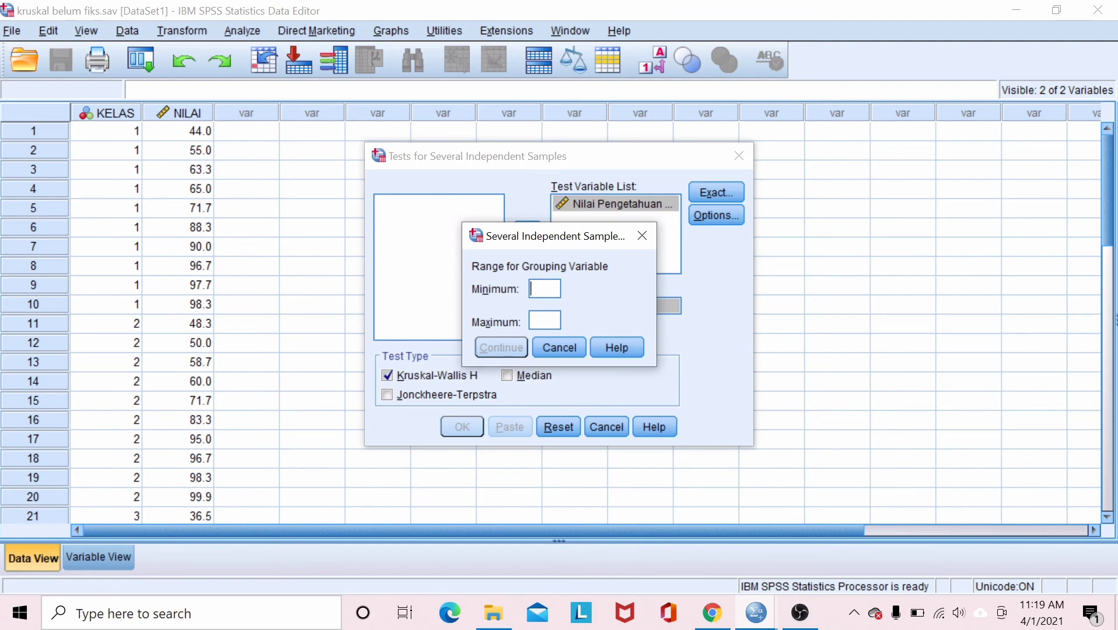
text(1)
text(3)
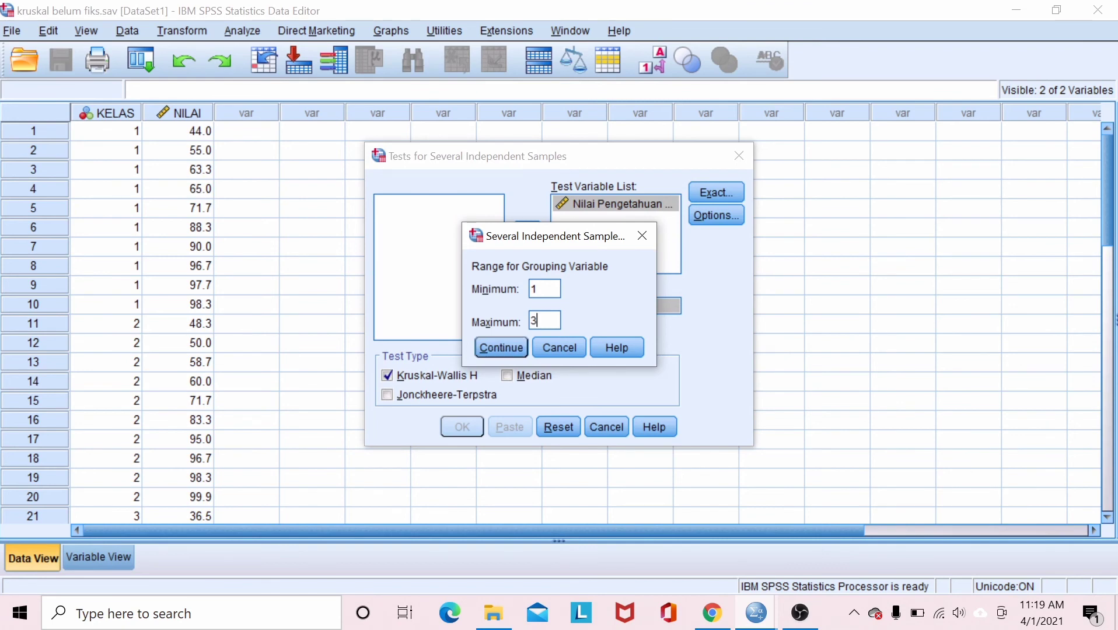
click(503, 348)
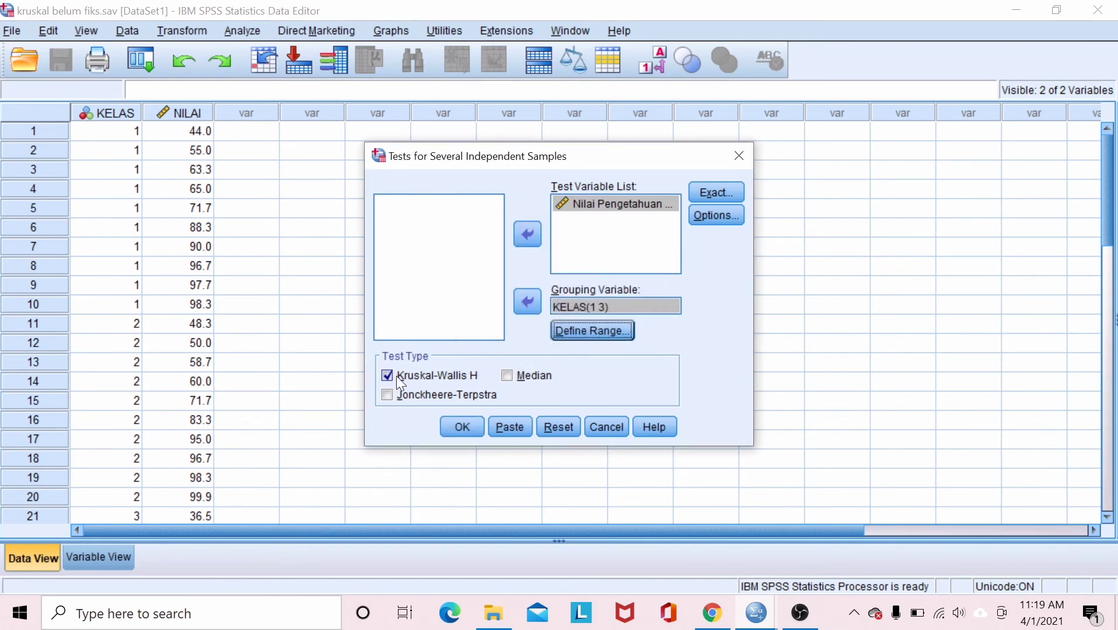
click(466, 421)
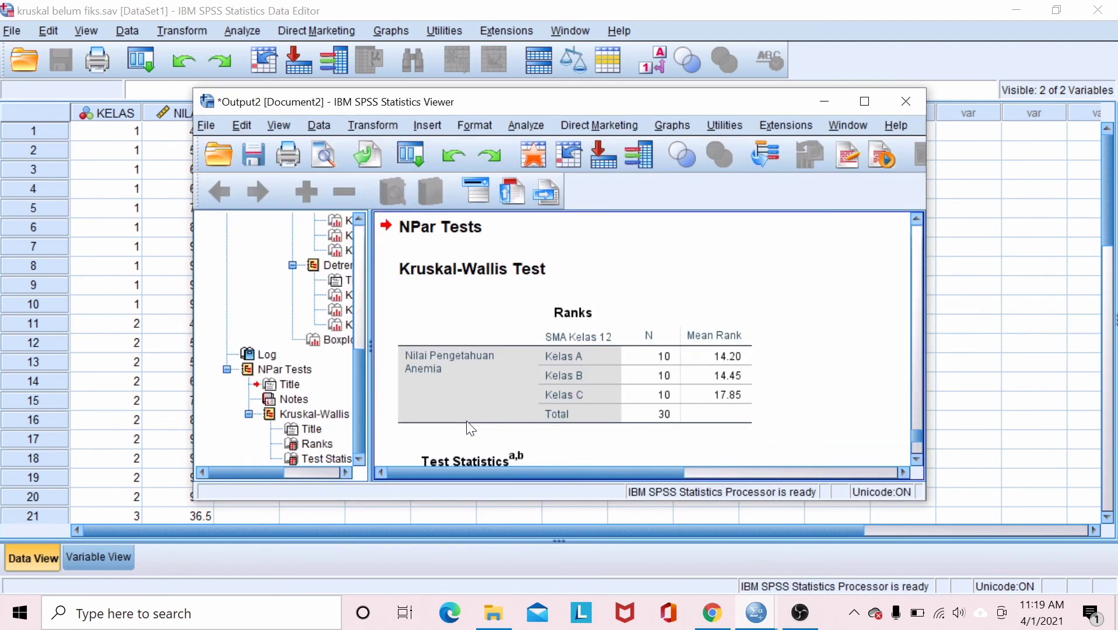
- Enlarge the output window and examine the Asymp. Sig. value in the Kruskal-Wallis Test Statistics table
click(867, 103)
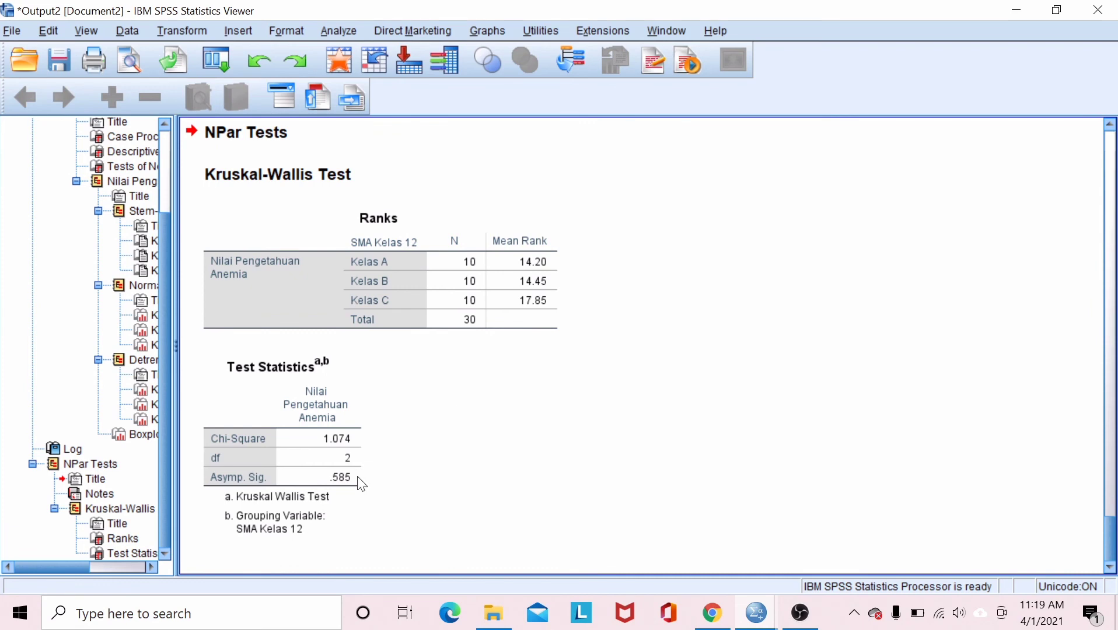
click(207, 470)
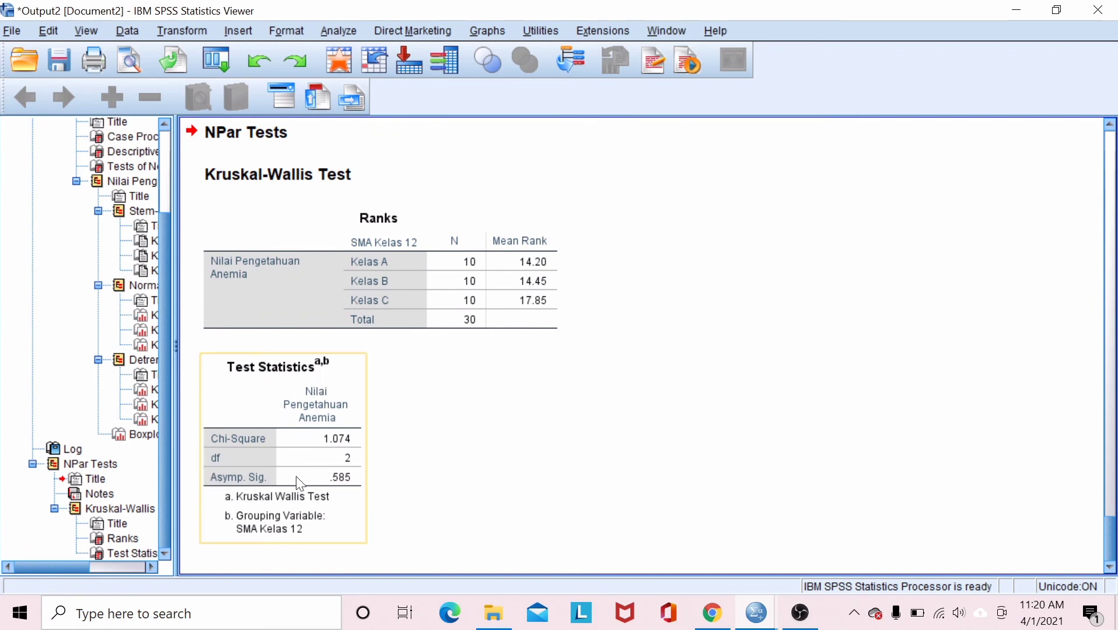
click(397, 503)
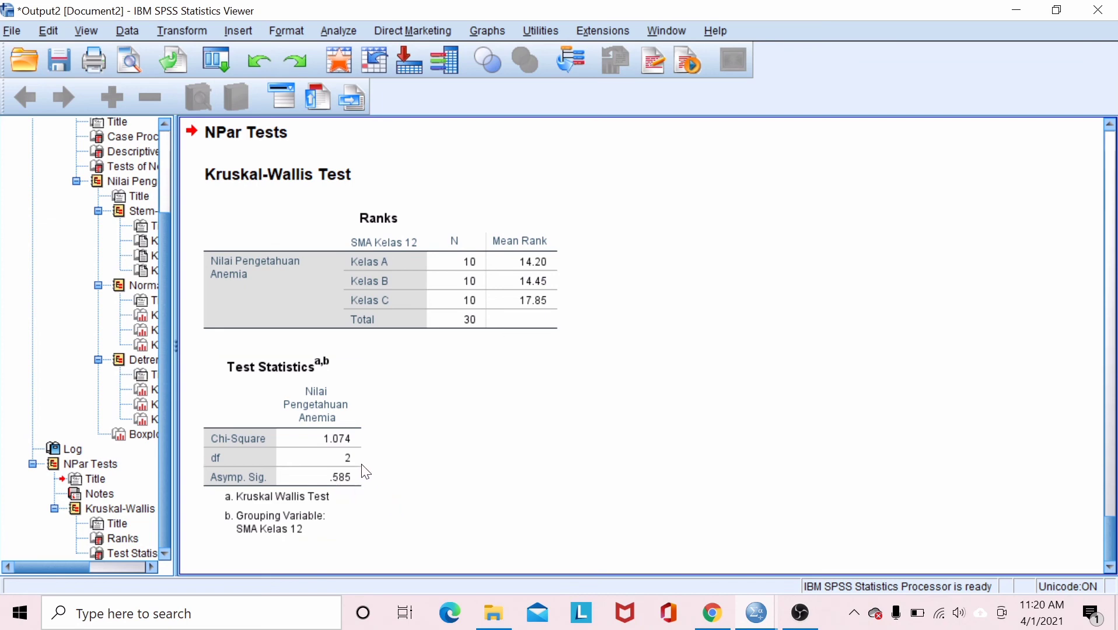
click(358, 475)
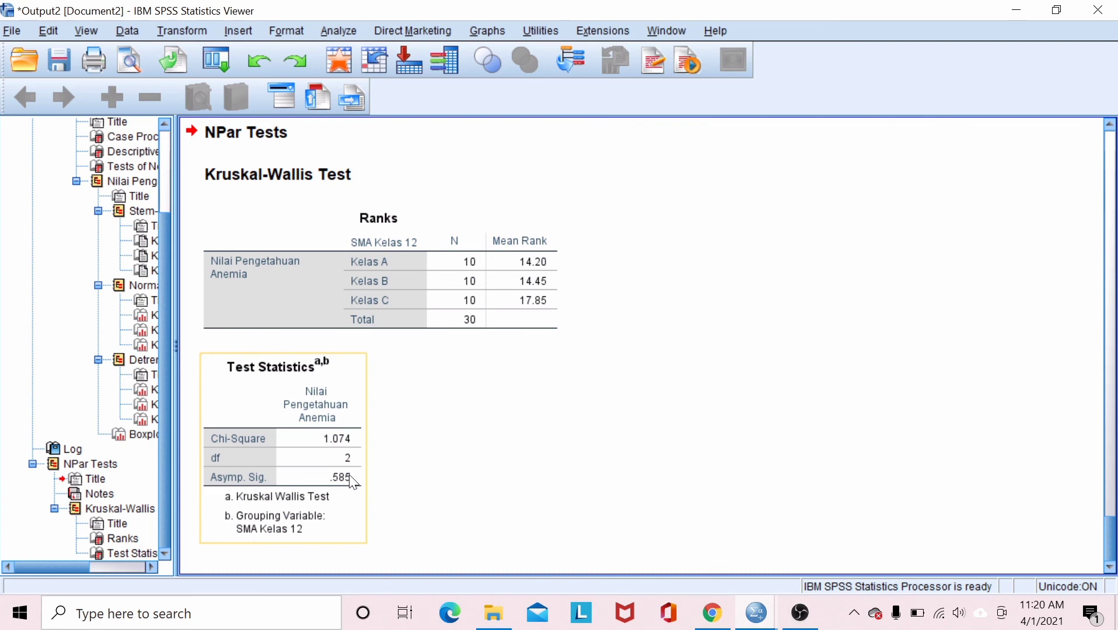
click(643, 436)
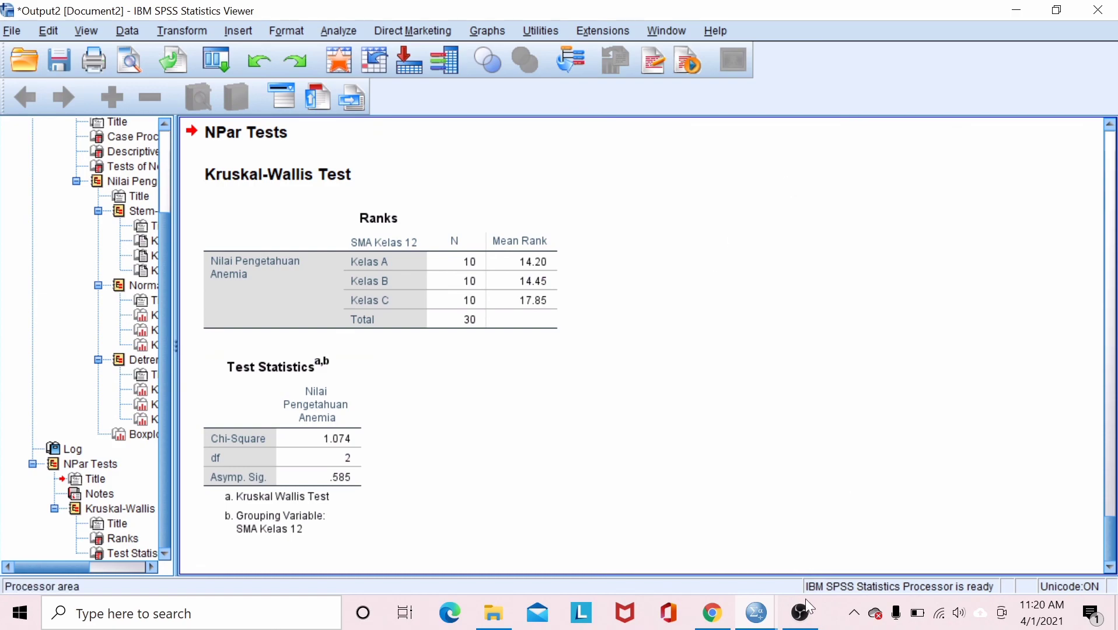
click(801, 611)
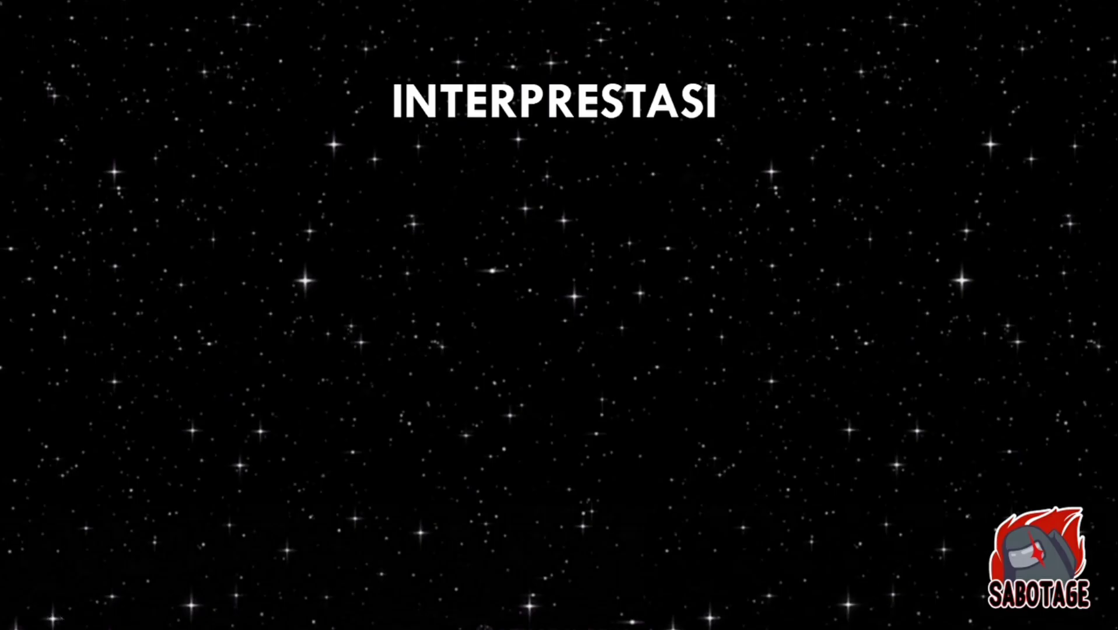